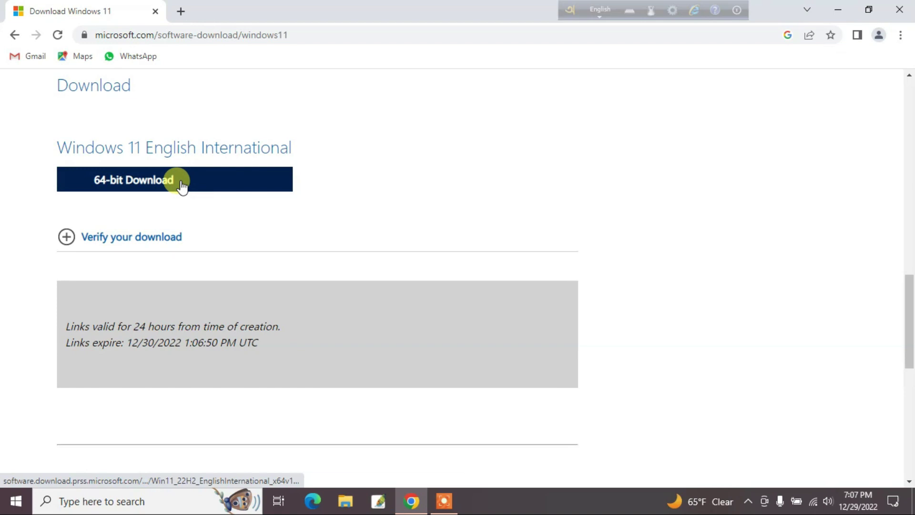
Start the 64-bit download of the Windows 11 English International ISO.
{"action": "left_click", "coordinate": [190, 186]}
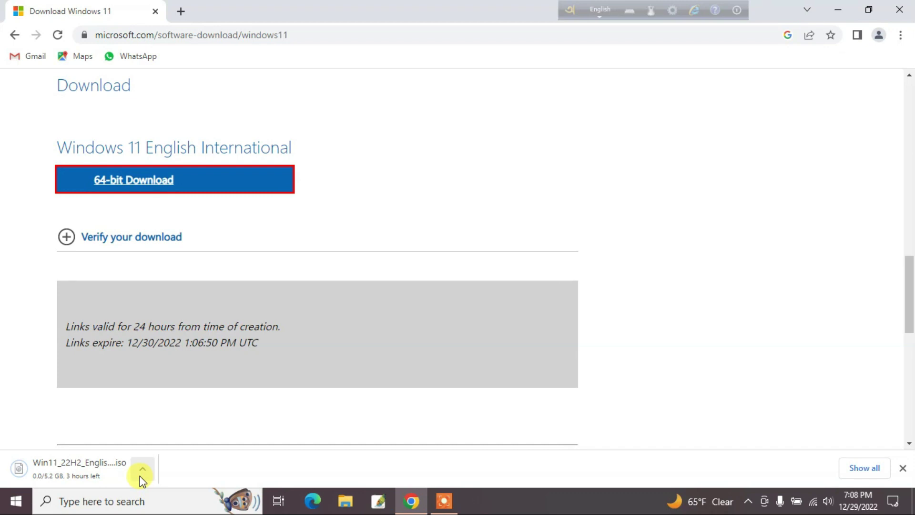
Search Google for rufus in a new browser tab and open the official rufus.ie site.
{"action": "key", "text": "ctrl+t"}
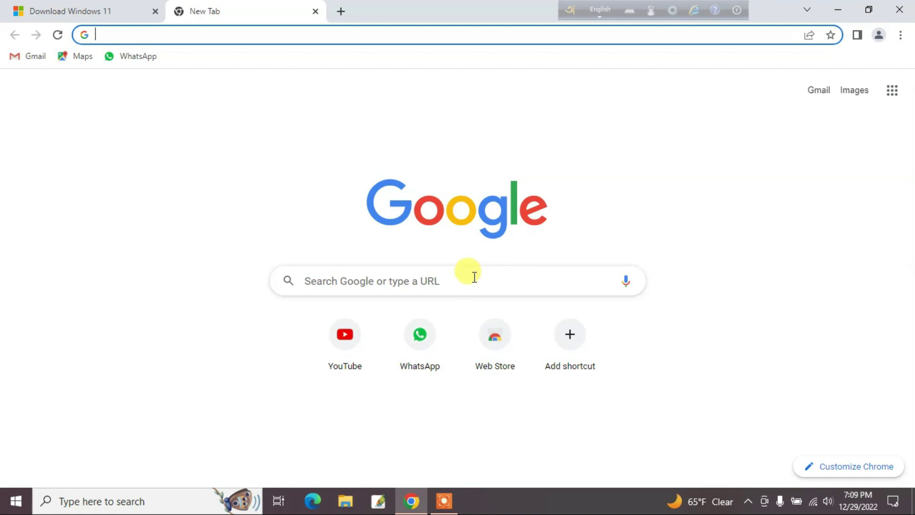
{"action": "left_click", "coordinate": [474, 279]}
{"action": "left_click", "coordinate": [350, 310]}
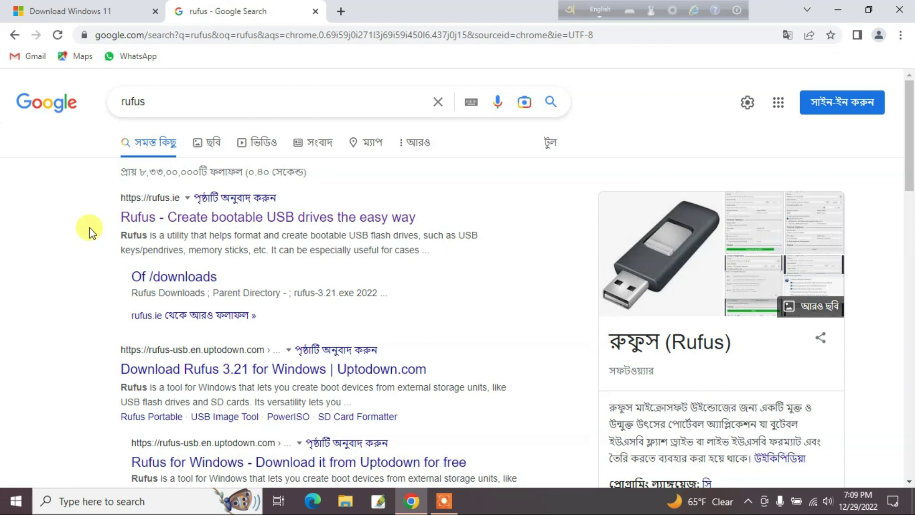
{"action": "left_click", "coordinate": [196, 218]}
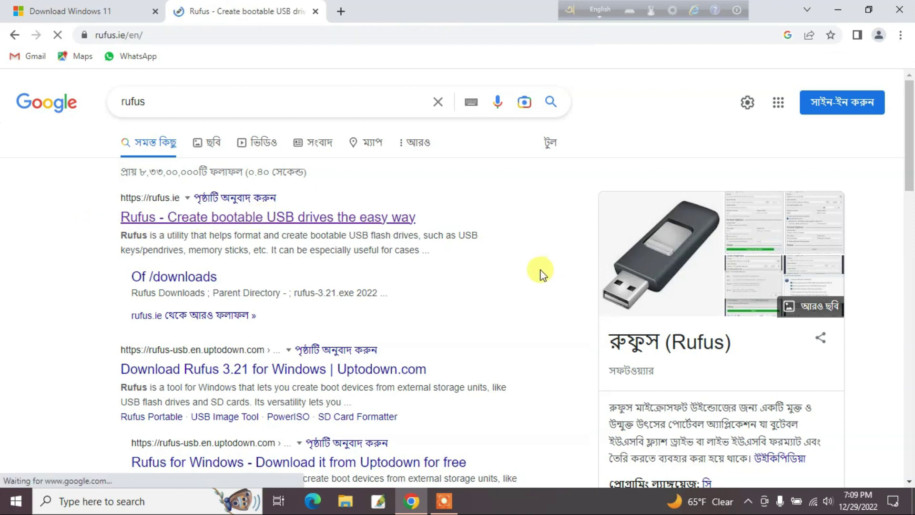
Download Rufus 3.21 from the site's Download section and dismiss the advertisement.
{"action": "scroll", "coordinate": [538, 274], "scroll_direction": "down", "scroll_amount": 8}
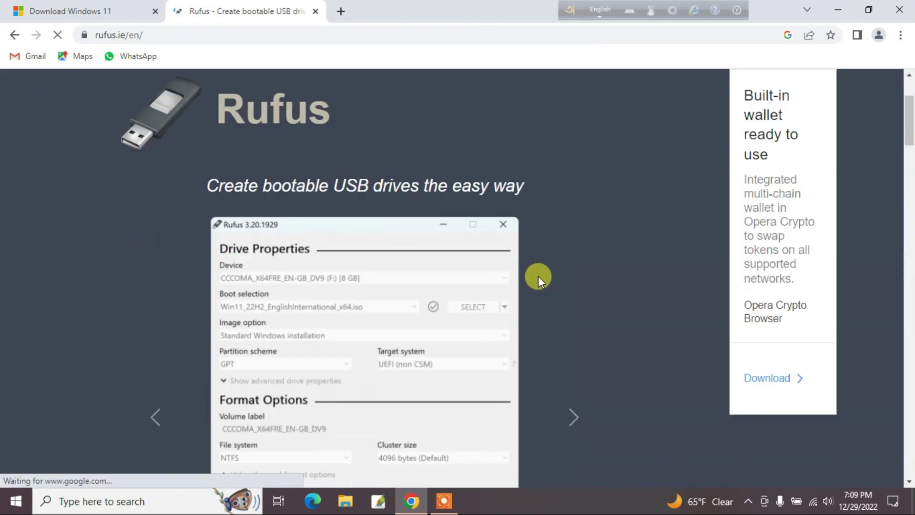
{"action": "scroll", "coordinate": [538, 279], "scroll_direction": "down", "scroll_amount": 6}
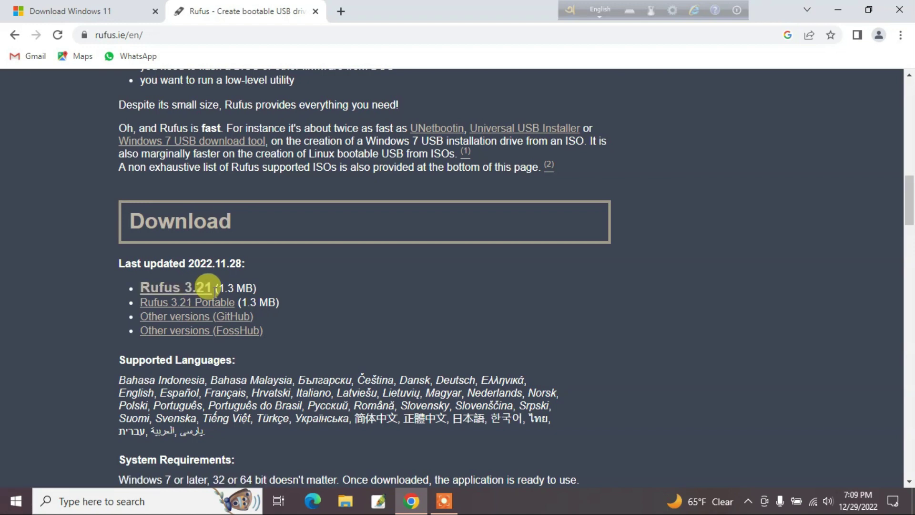
{"action": "left_click", "coordinate": [180, 290]}
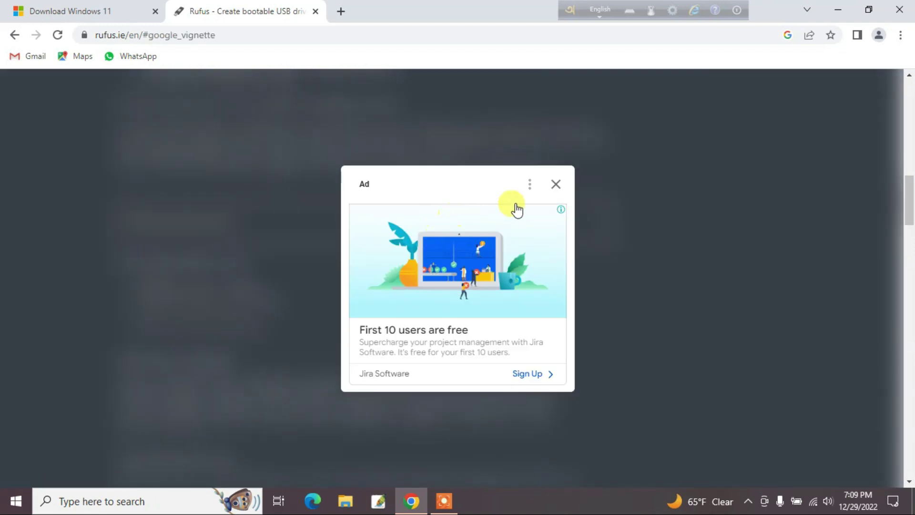
{"action": "left_click", "coordinate": [556, 185]}
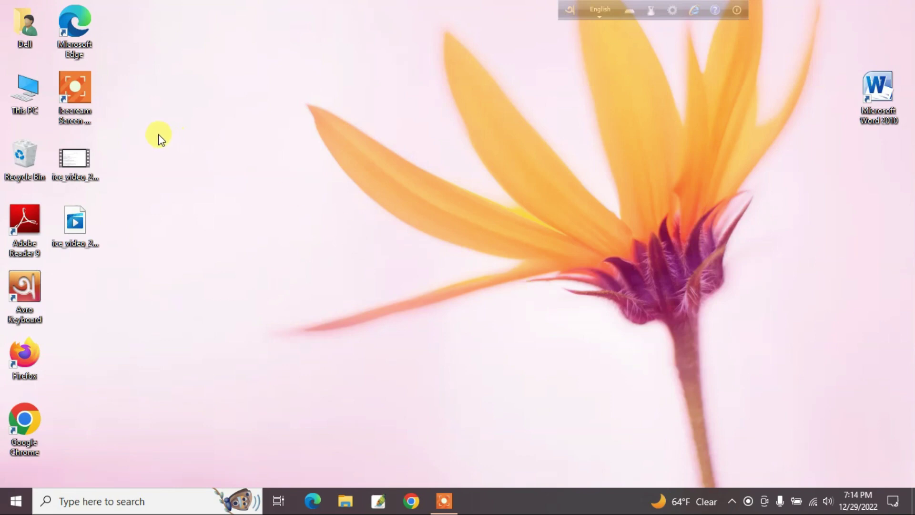
Move the rufus-3.21 file from the Downloads folder to an empty area in the middle of the desktop.
{"action": "double_click", "coordinate": [34, 102]}
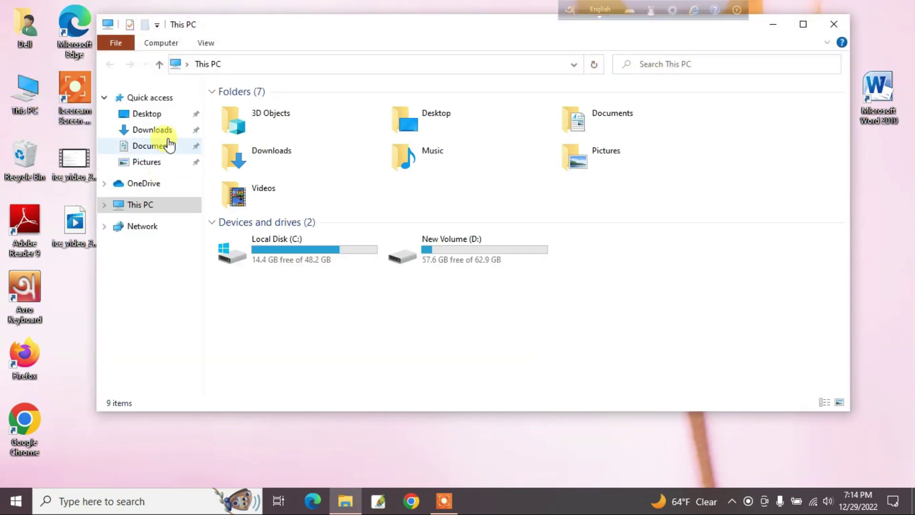
{"action": "left_click", "coordinate": [148, 131]}
{"action": "left_click_drag", "start_coordinate": [255, 127], "coordinate": [877, 200]}
{"action": "key", "text": "super+d"}
{"action": "left_click_drag", "start_coordinate": [877, 162], "coordinate": [448, 186]}
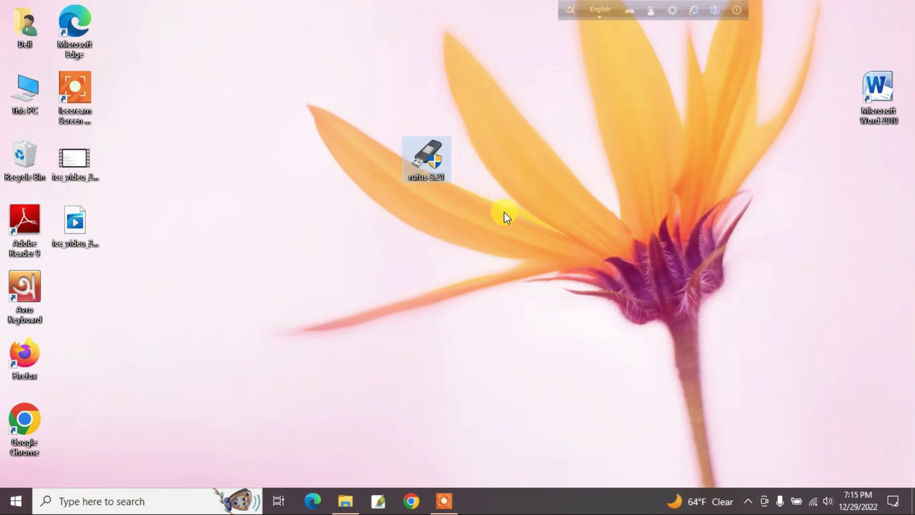
Launch Rufus from the desktop and choose Win11_22H2_EnglishInternational_x64v1 on New Volume (D:) as the boot image.
{"action": "double_click", "coordinate": [429, 159]}
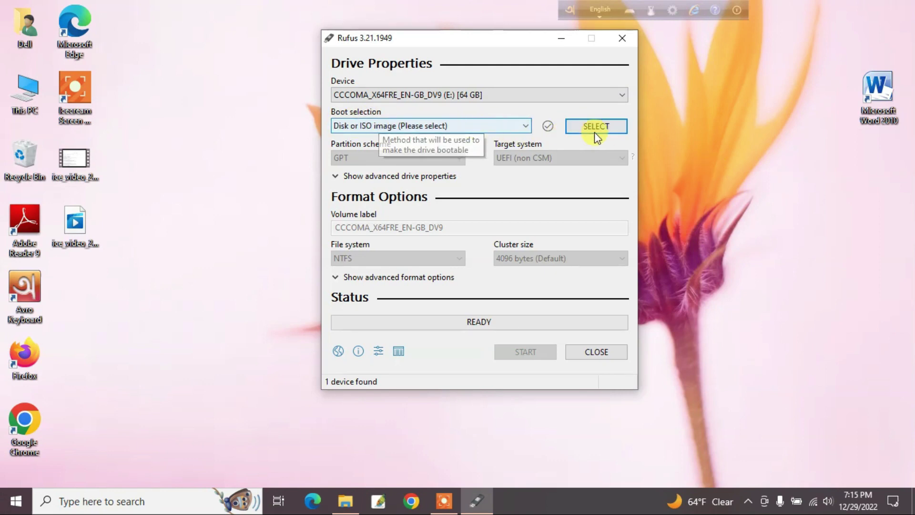
{"action": "left_click", "coordinate": [616, 135]}
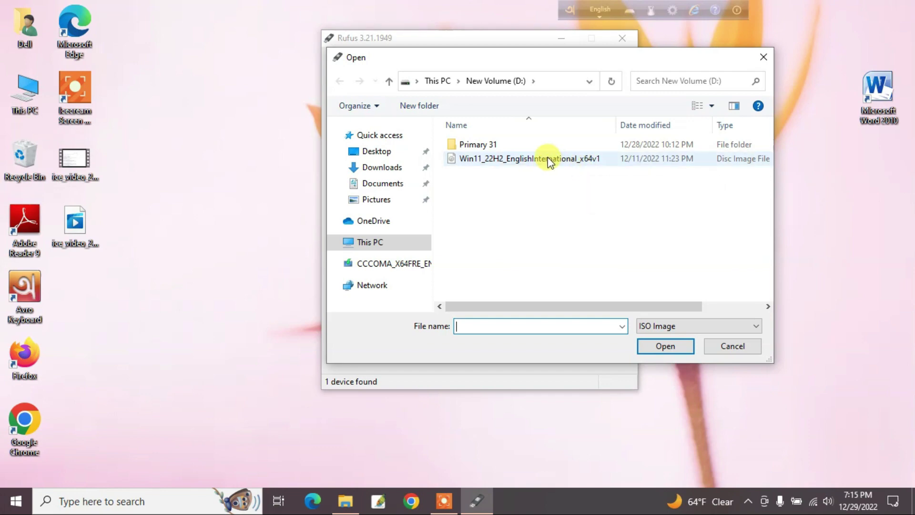
{"action": "double_click", "coordinate": [523, 161]}
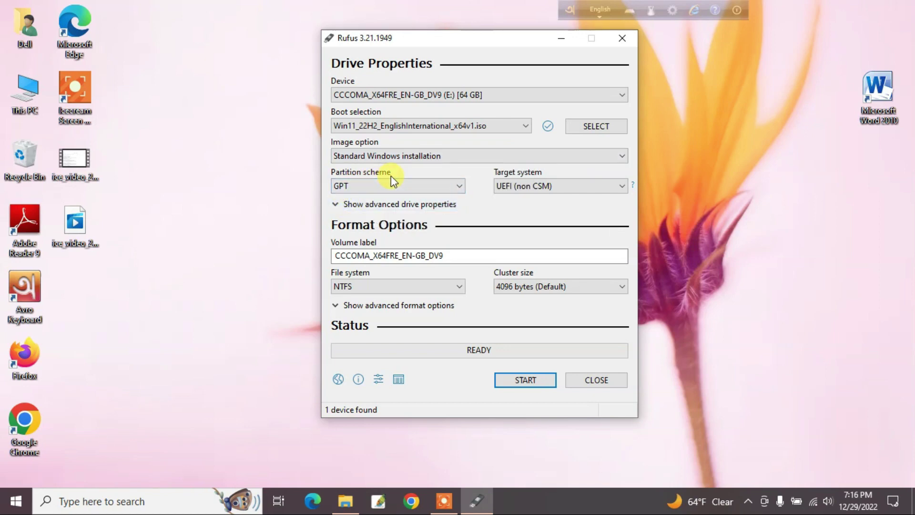
Look at the partition scheme choices, then check the partition style of Disk 0 in its volume properties in Disk Management.
{"action": "left_click", "coordinate": [450, 188]}
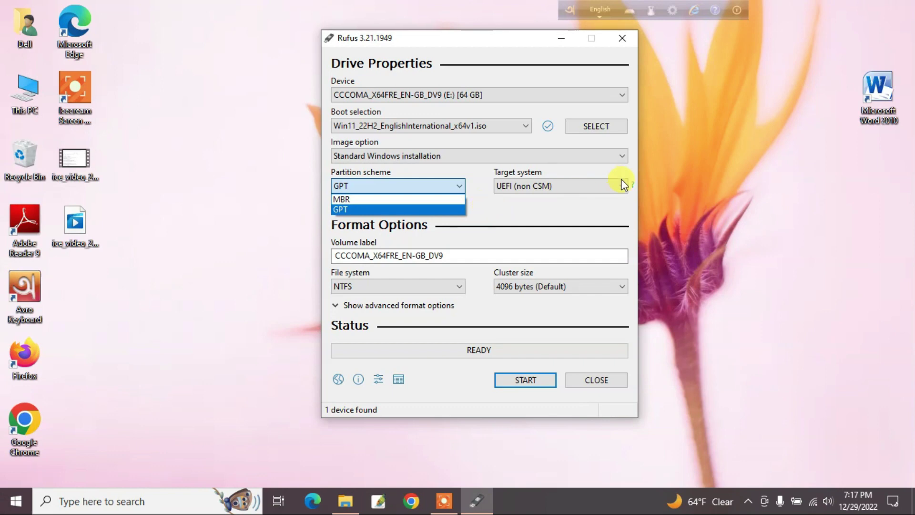
{"action": "left_click", "coordinate": [25, 93]}
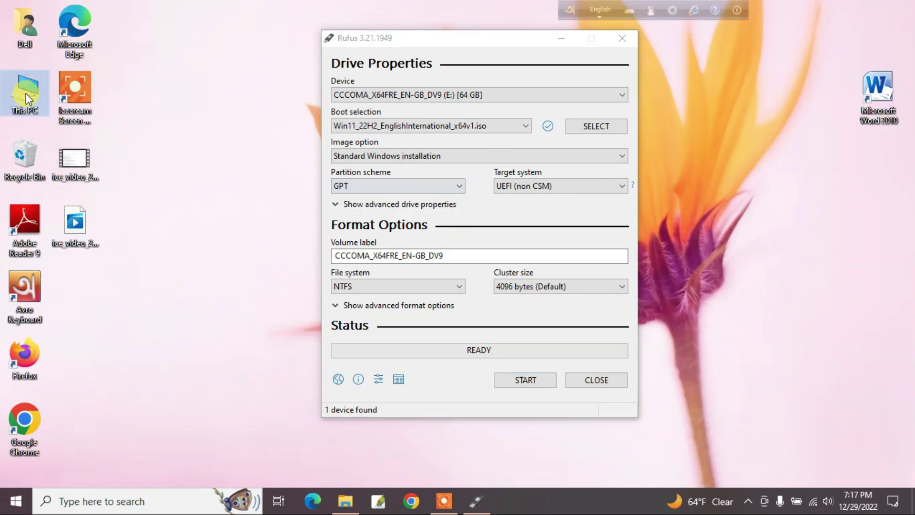
{"action": "right_click", "coordinate": [25, 93]}
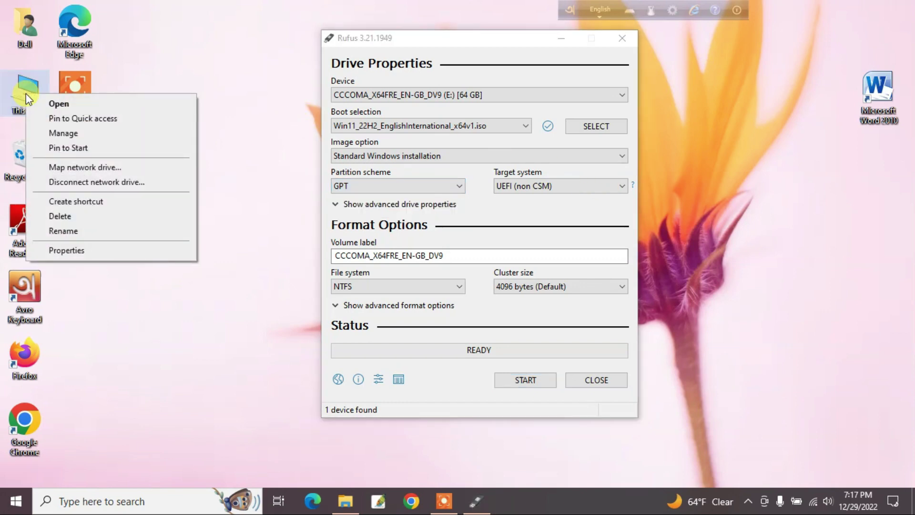
{"action": "left_click", "coordinate": [110, 135]}
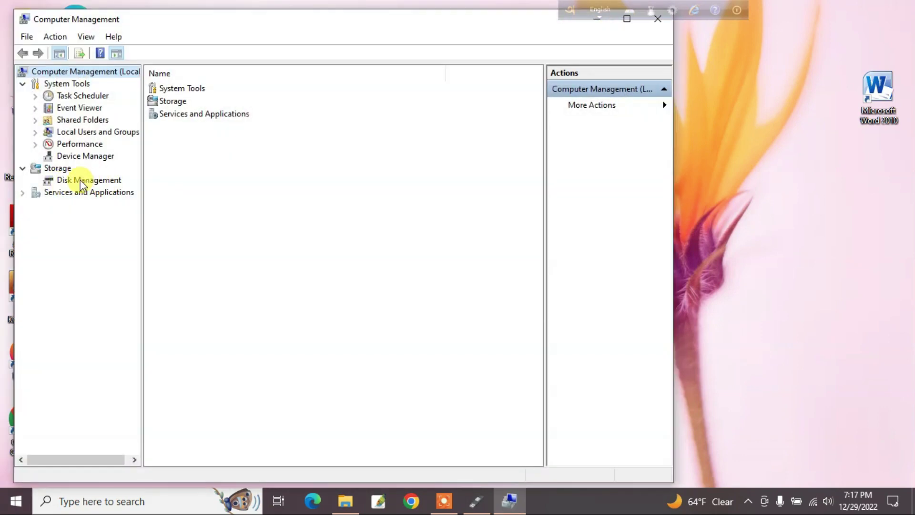
{"action": "left_click", "coordinate": [82, 181]}
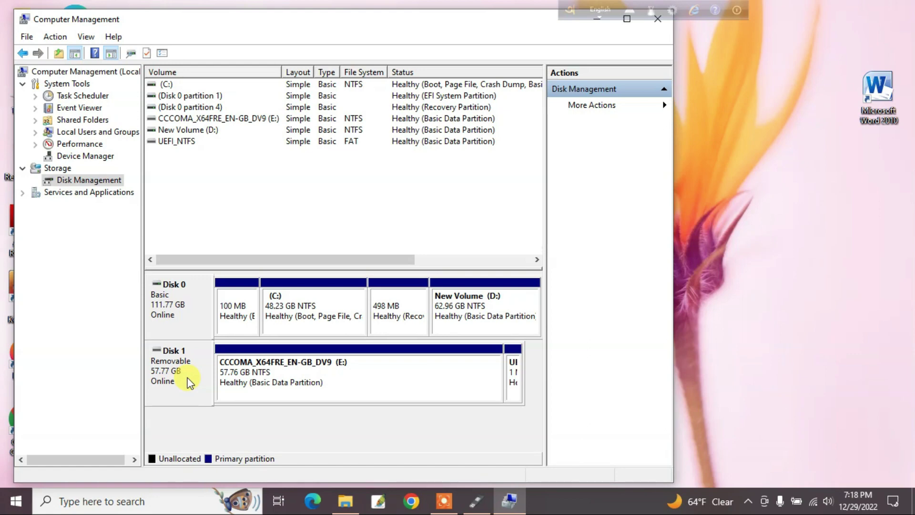
{"action": "right_click", "coordinate": [162, 305]}
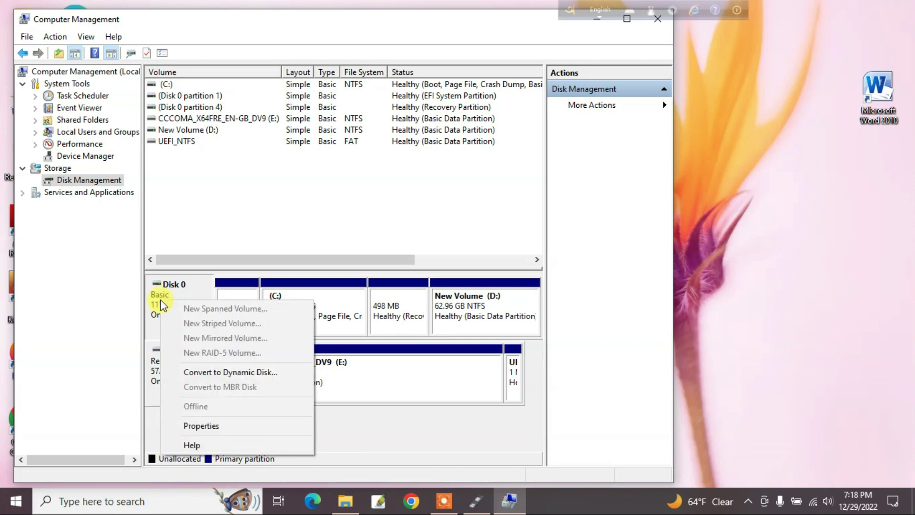
{"action": "left_click", "coordinate": [216, 426]}
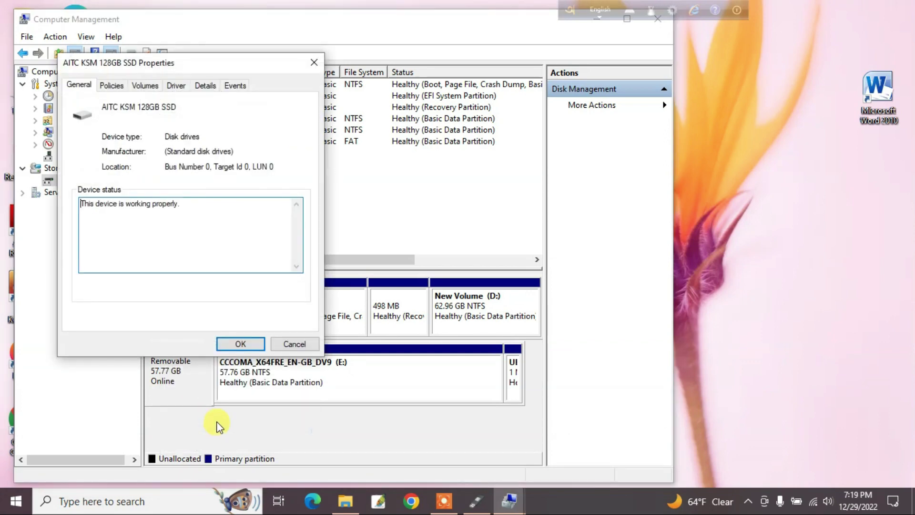
{"action": "left_click", "coordinate": [146, 86]}
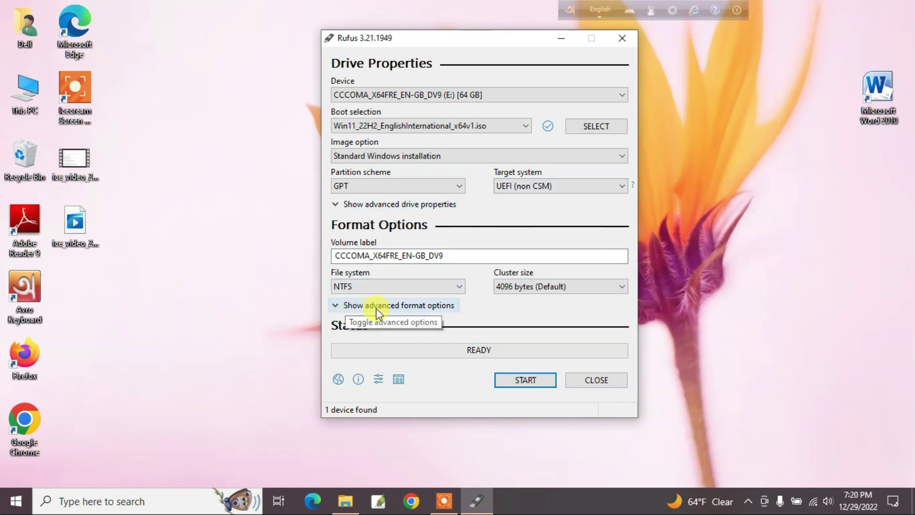
Expand the advanced format options in Rufus to review them, and collapse them again.
{"action": "left_click", "coordinate": [358, 305]}
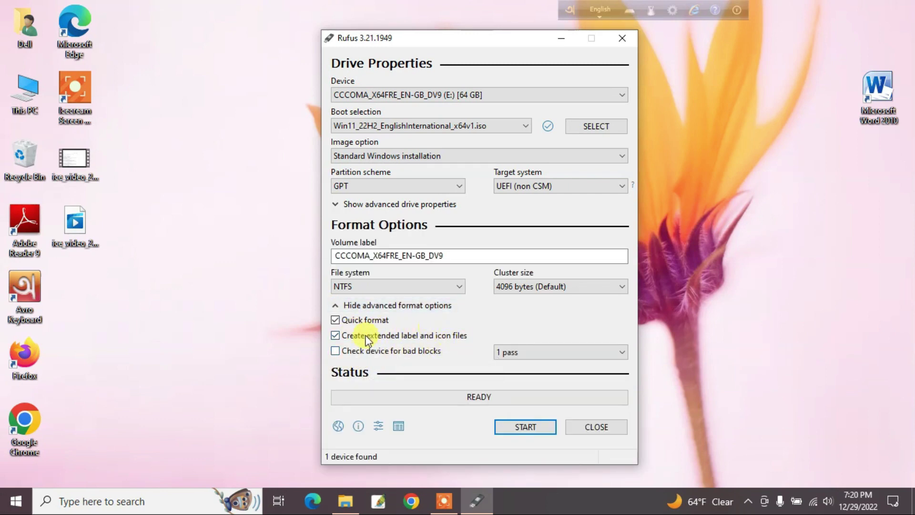
{"action": "left_click", "coordinate": [336, 303]}
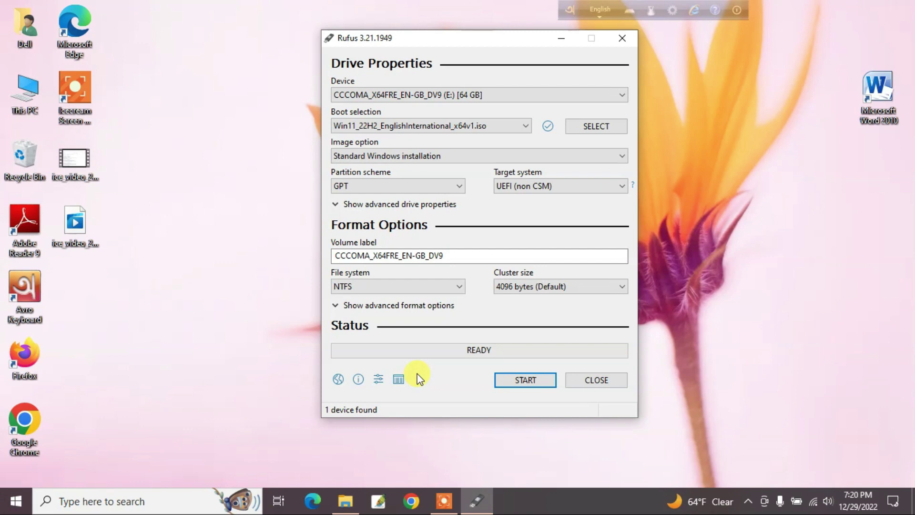
Start creating the bootable USB drive with the local account username b2, accepting the customizations and the erasure of the drive.
{"action": "left_click", "coordinate": [530, 380]}
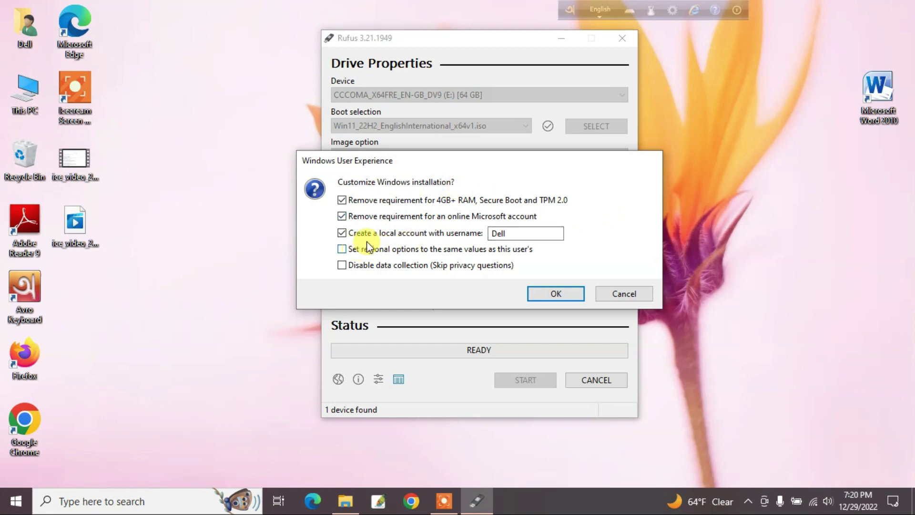
{"action": "double_click", "coordinate": [509, 233]}
{"action": "type", "text": "b2"}
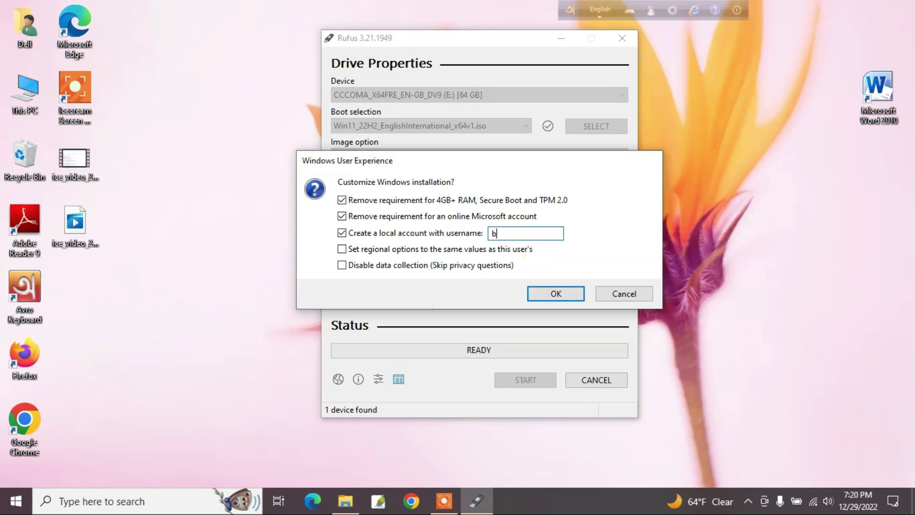
{"action": "left_click", "coordinate": [558, 293]}
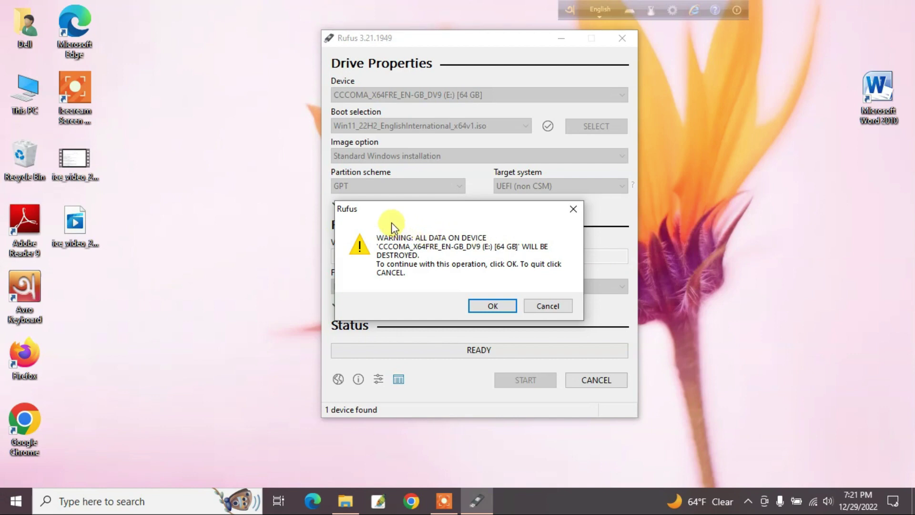
{"action": "left_click", "coordinate": [496, 306]}
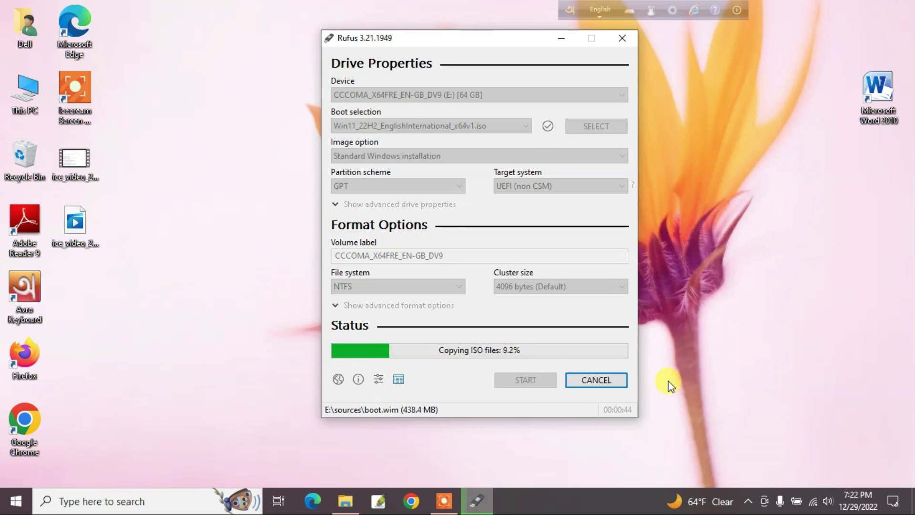
Close Rufus and open This PC to view the drives.
{"action": "left_click", "coordinate": [900, 6]}
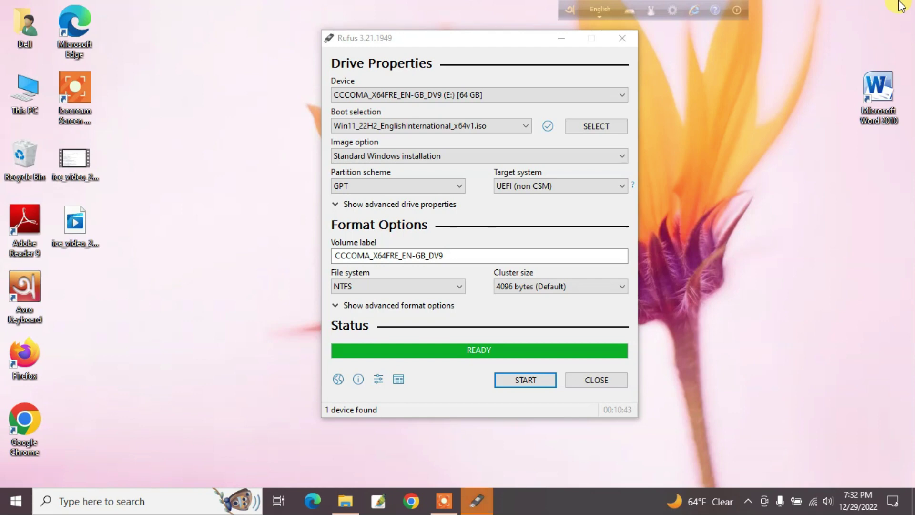
{"action": "left_click", "coordinate": [608, 384]}
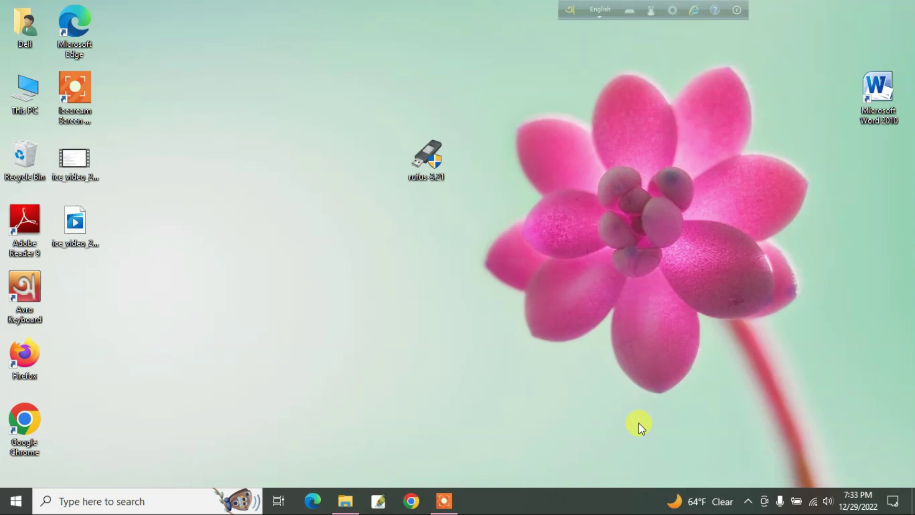
{"action": "double_click", "coordinate": [39, 89]}
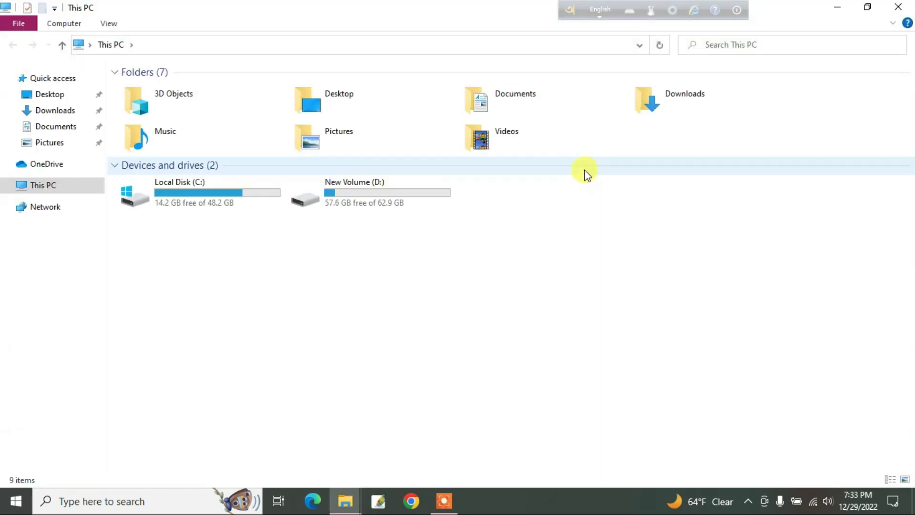